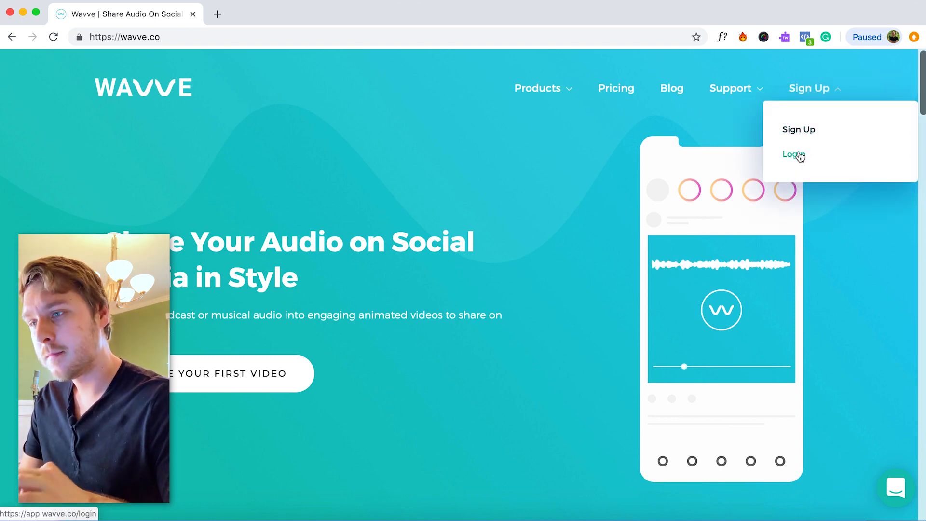
# Log in, select the teal Wavve Podcast design and open it for editing.
pyautogui.click(794, 153)
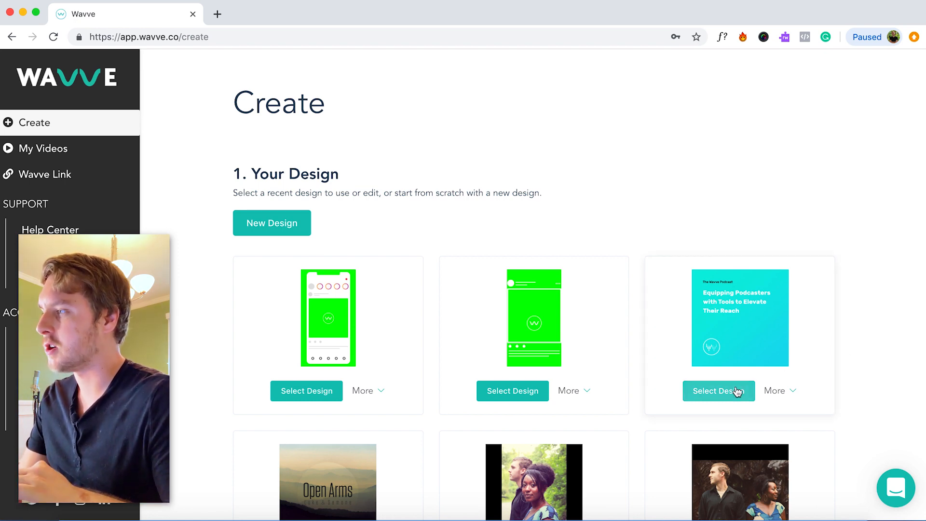
pyautogui.click(719, 391)
pyautogui.scroll(-2, 732, 391)
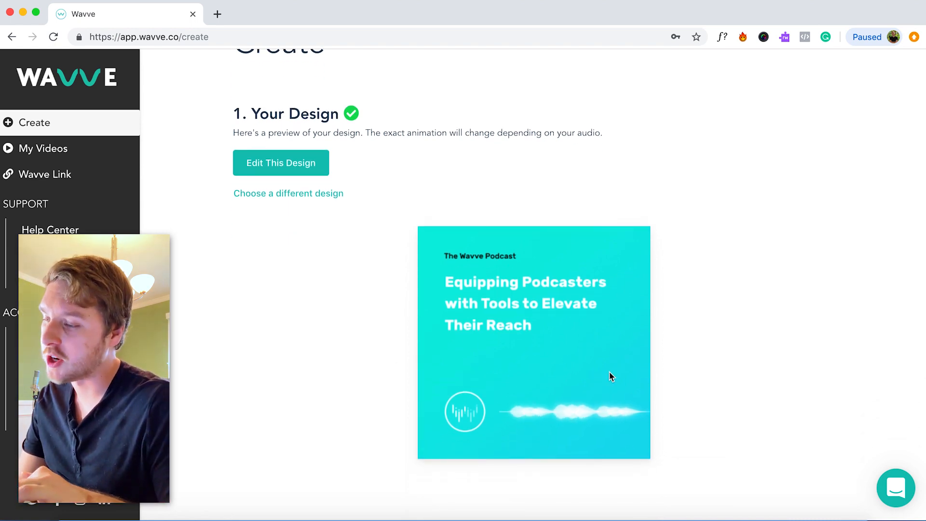
pyautogui.click(281, 163)
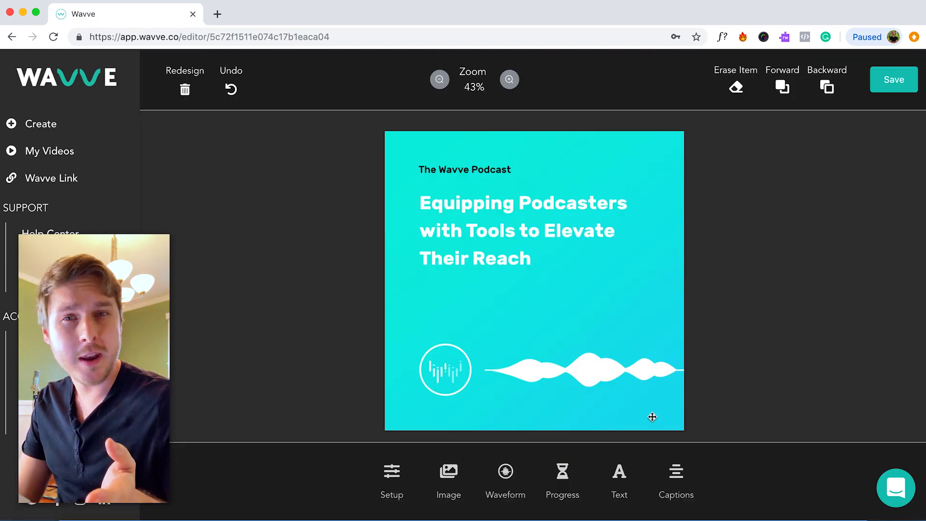
# Add a slider-style progress bar, then reposition and shorten it on the canvas.
pyautogui.click(562, 480)
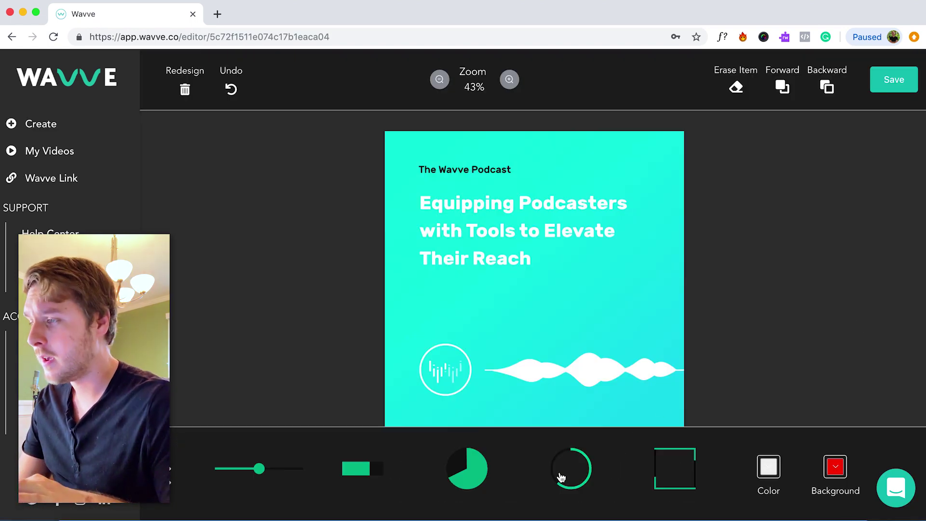
pyautogui.click(261, 471)
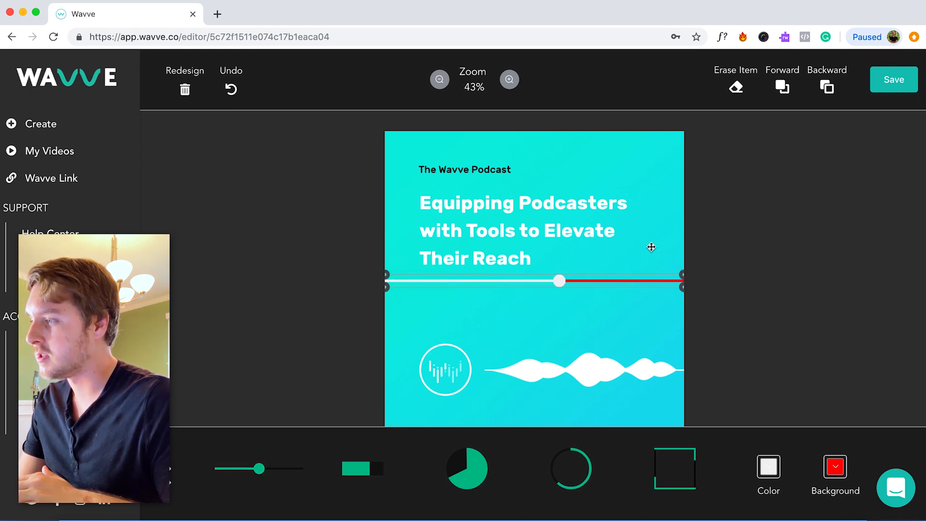
pyautogui.moveTo(608, 283)
pyautogui.mouseDown()
pyautogui.moveTo(606, 271)
pyautogui.moveTo(600, 309)
pyautogui.mouseUp()
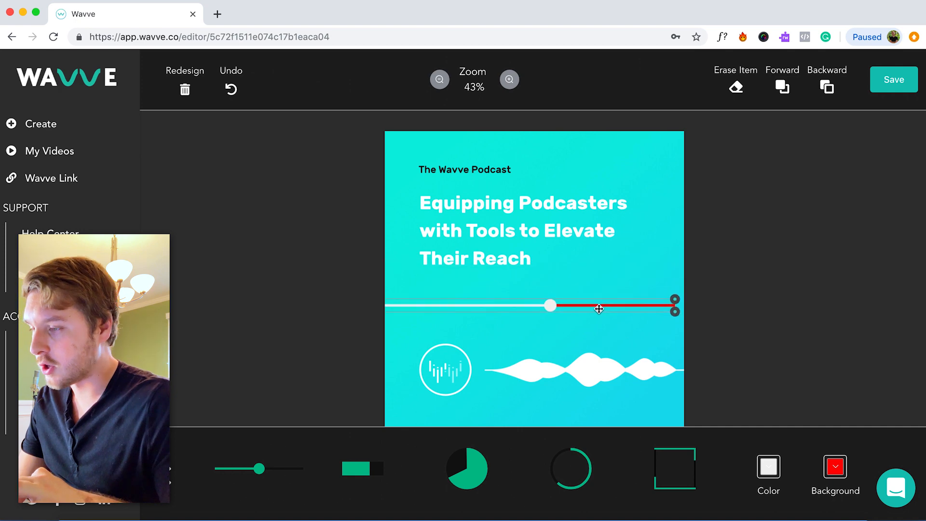
pyautogui.moveTo(676, 311); pyautogui.dragTo(561, 294)
pyautogui.moveTo(391, 294); pyautogui.dragTo(460, 293)
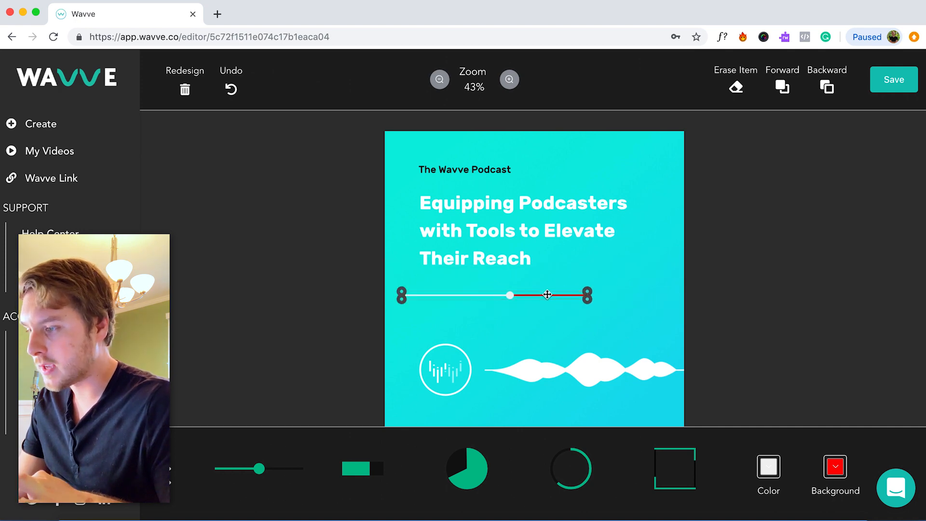
# Swap to a block-style progress bar and flatten it into a thin strip.
pyautogui.click(362, 470)
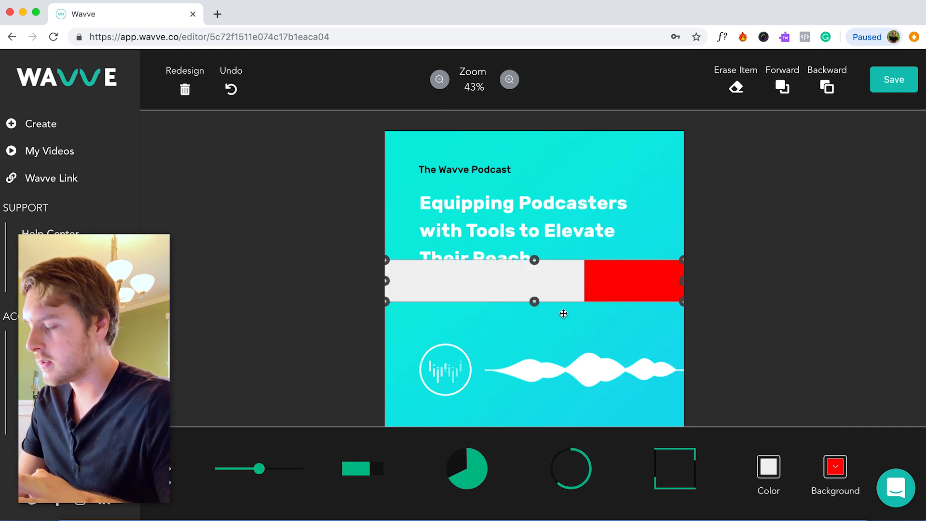
pyautogui.moveTo(564, 314); pyautogui.dragTo(544, 304)
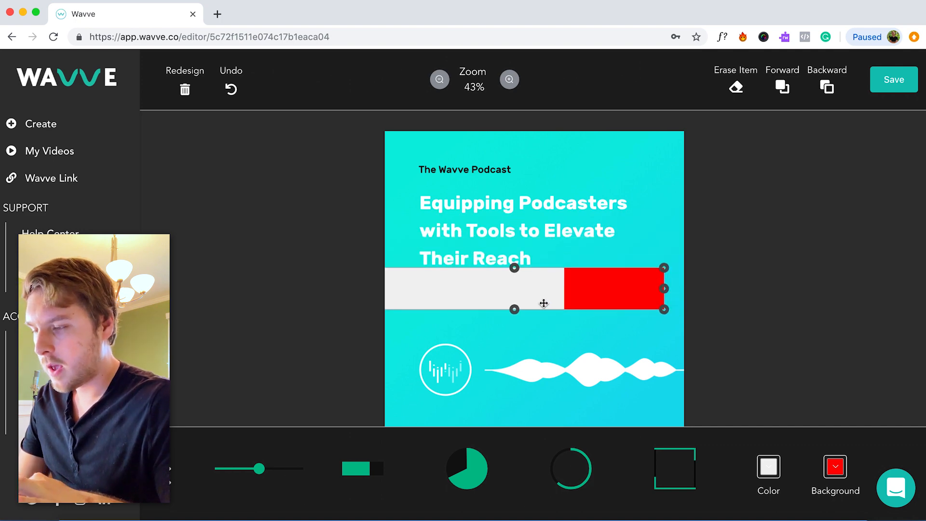
pyautogui.moveTo(515, 269)
pyautogui.mouseDown()
pyautogui.moveTo(514, 307)
pyautogui.moveTo(551, 421)
pyautogui.moveTo(535, 250)
pyautogui.mouseUp()
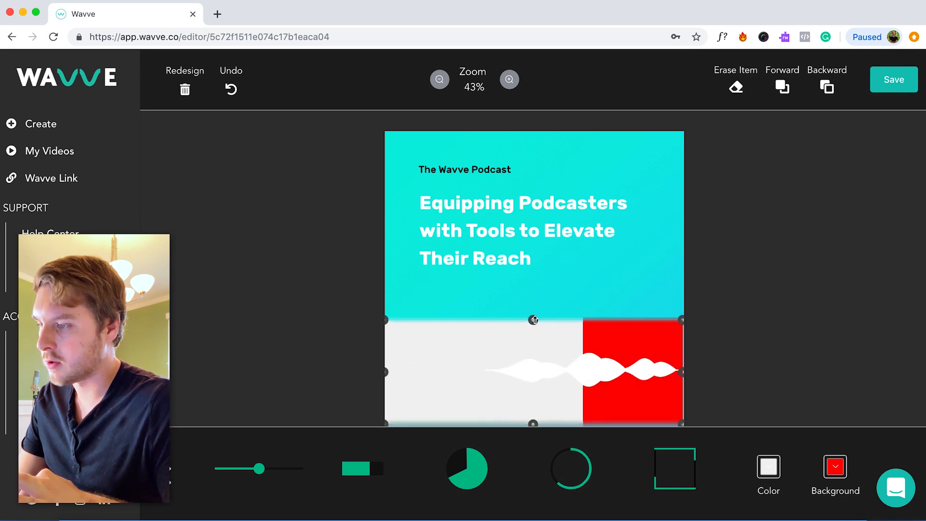
pyautogui.press('Up')
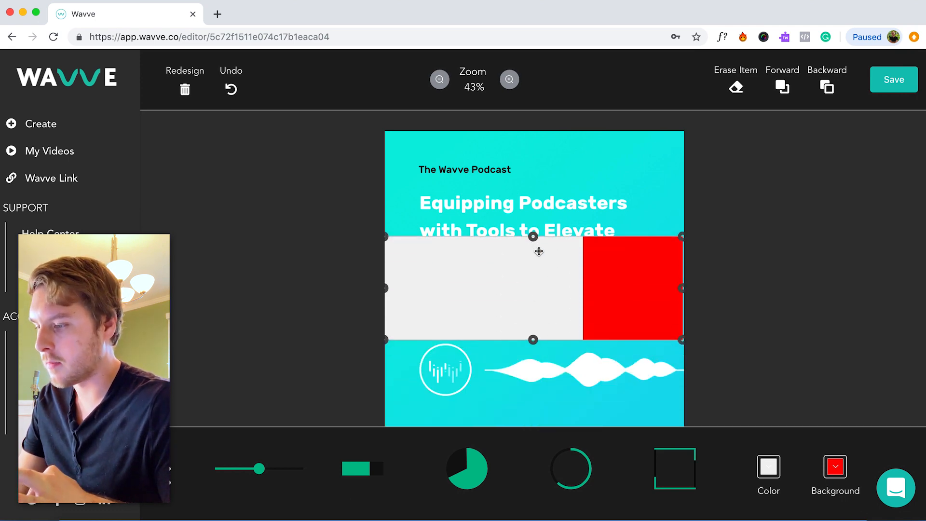
pyautogui.moveTo(539, 251)
pyautogui.mouseDown()
pyautogui.moveTo(537, 158)
pyautogui.moveTo(534, 246)
pyautogui.moveTo(551, 426)
pyautogui.mouseUp()
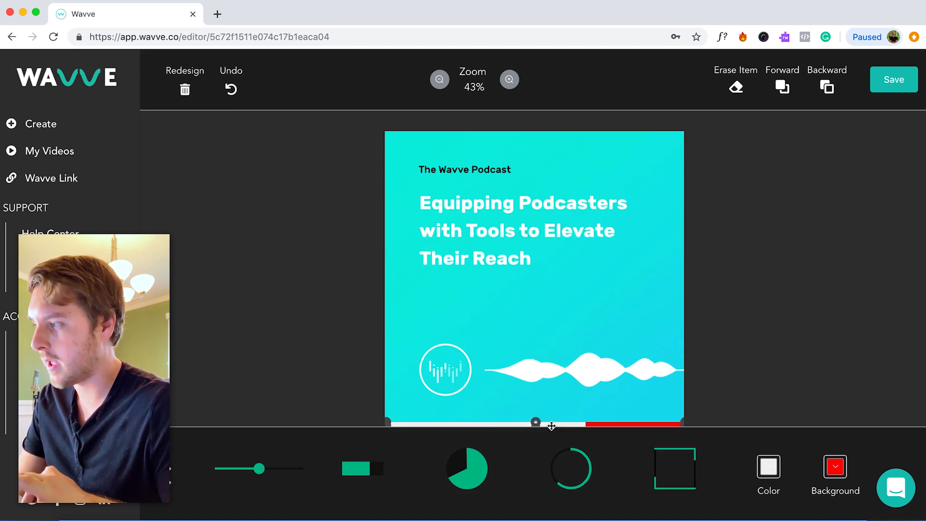
# Try a pie-chart progress element, resize it, then replace it with a progress ring.
pyautogui.click(471, 463)
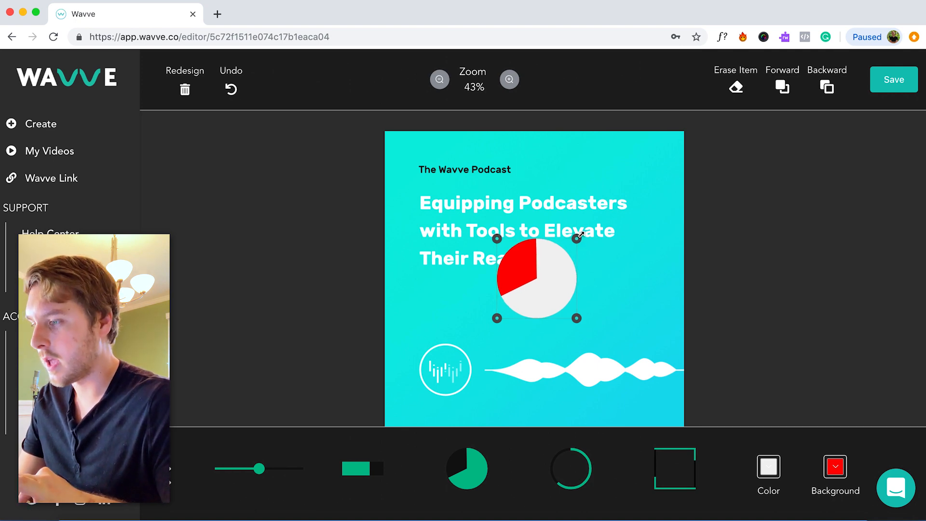
pyautogui.moveTo(573, 244)
pyautogui.mouseDown()
pyautogui.moveTo(604, 226)
pyautogui.moveTo(569, 273)
pyautogui.mouseUp()
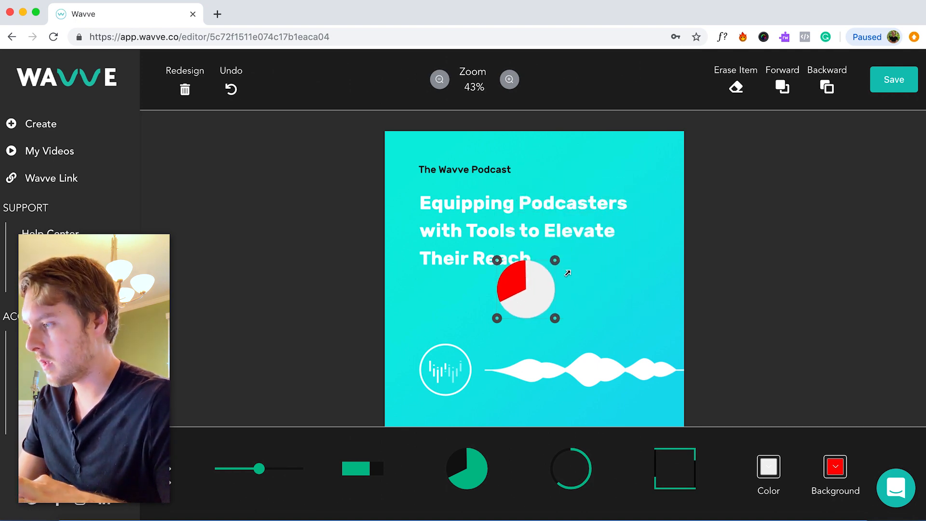
pyautogui.click(574, 459)
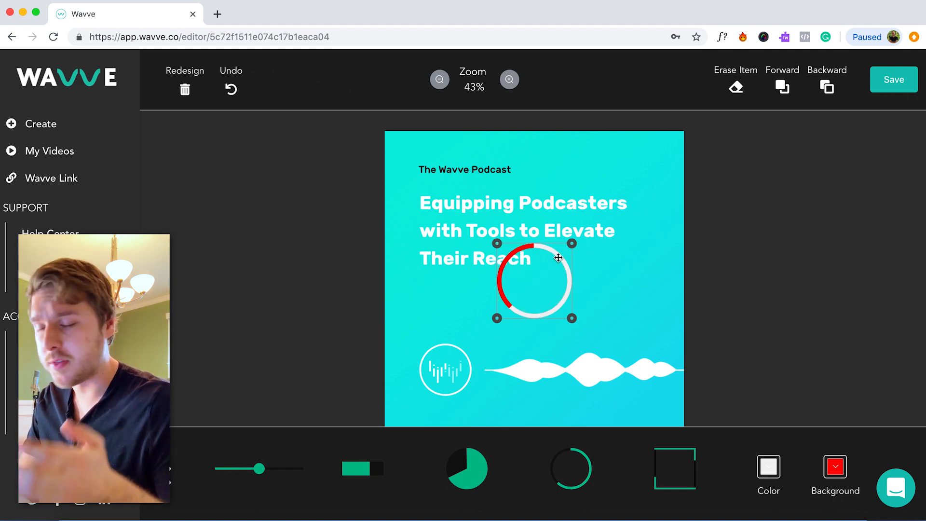
# Move the ring onto the circular logo, shrink it to fit and center it.
pyautogui.moveTo(550, 267); pyautogui.dragTo(462, 355)
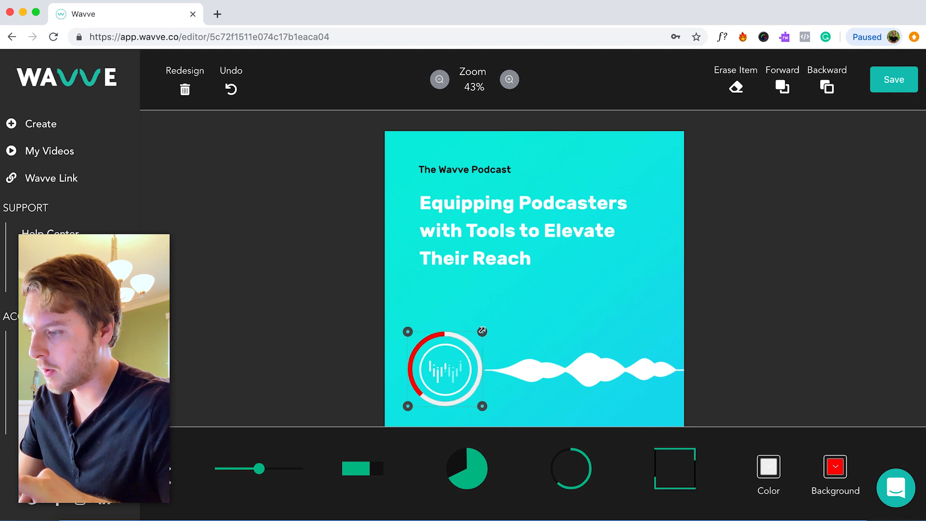
pyautogui.moveTo(482, 332); pyautogui.dragTo(475, 339)
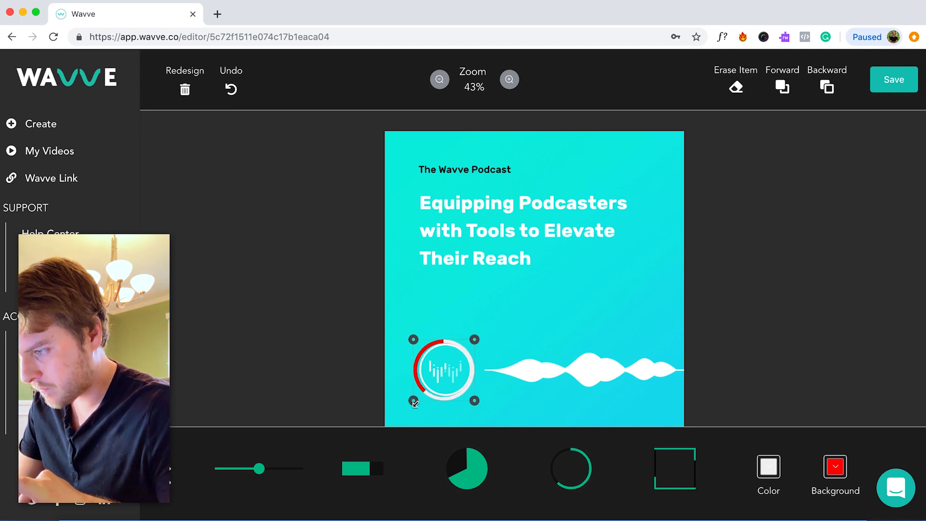
pyautogui.moveTo(408, 407); pyautogui.dragTo(417, 398)
pyautogui.moveTo(417, 340); pyautogui.dragTo(418, 342)
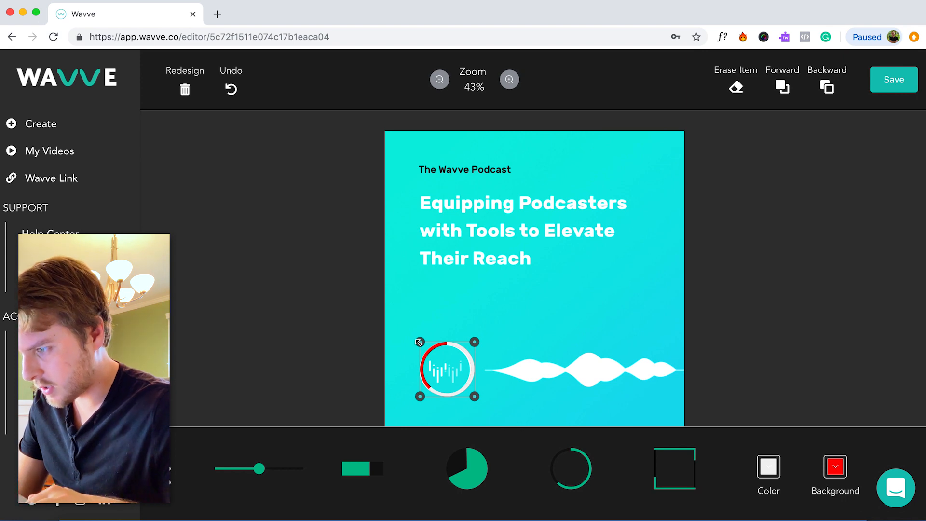
pyautogui.scroll(-1, 419, 342)
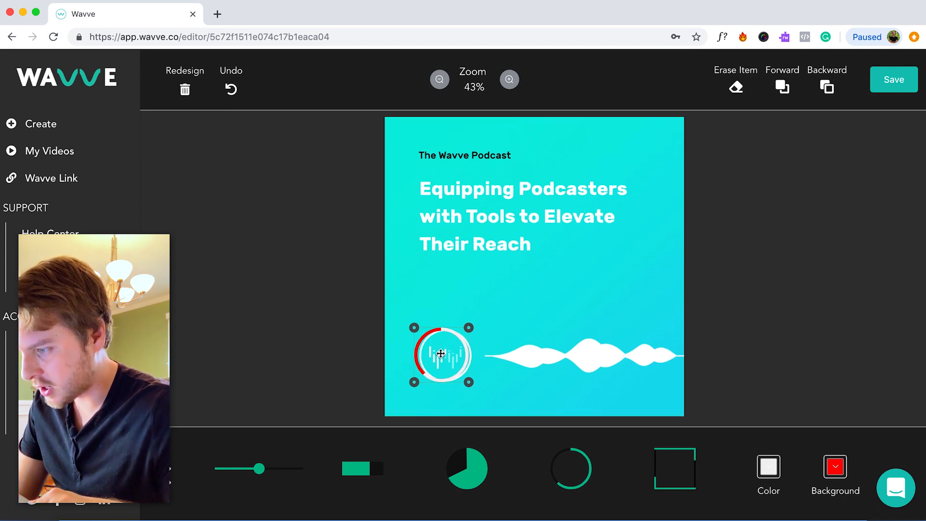
pyautogui.moveTo(447, 353); pyautogui.dragTo(445, 355)
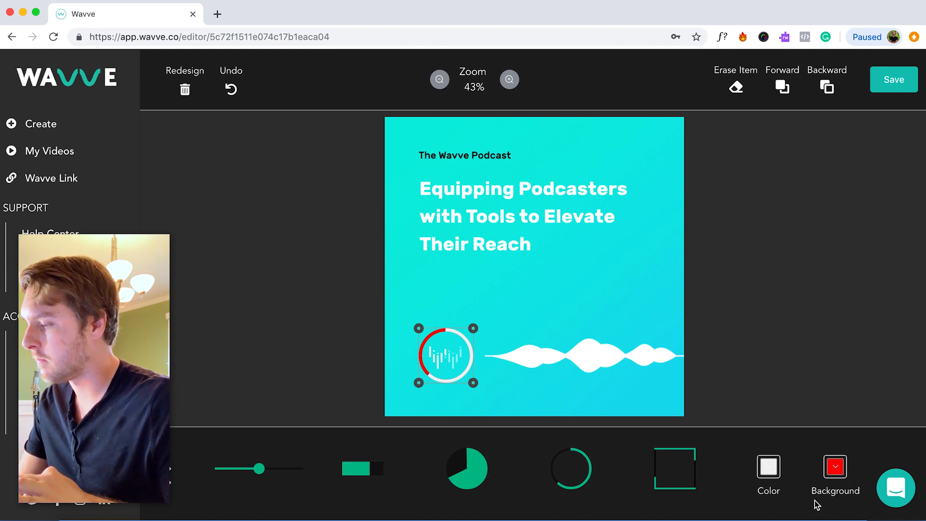
# Keep the ring's main colour white, set its background to #71EBEA and save the design.
pyautogui.click(769, 469)
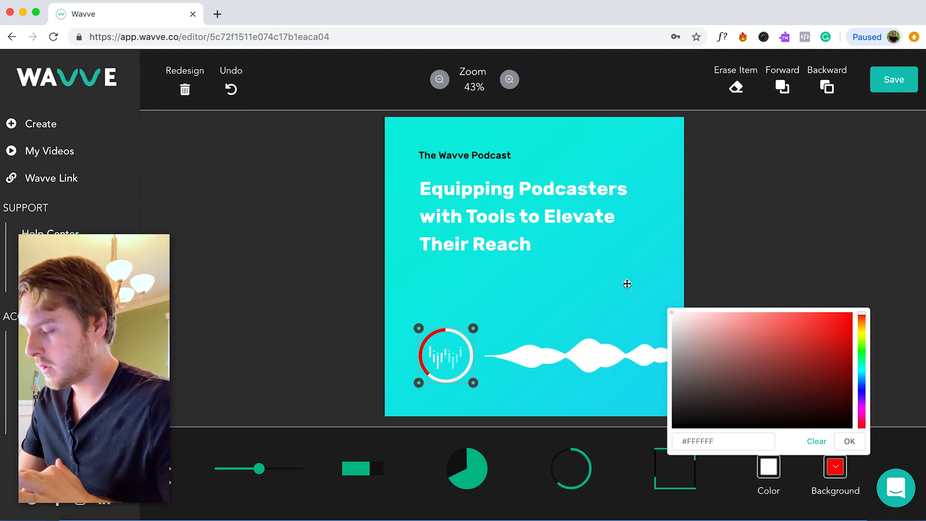
pyautogui.click(854, 442)
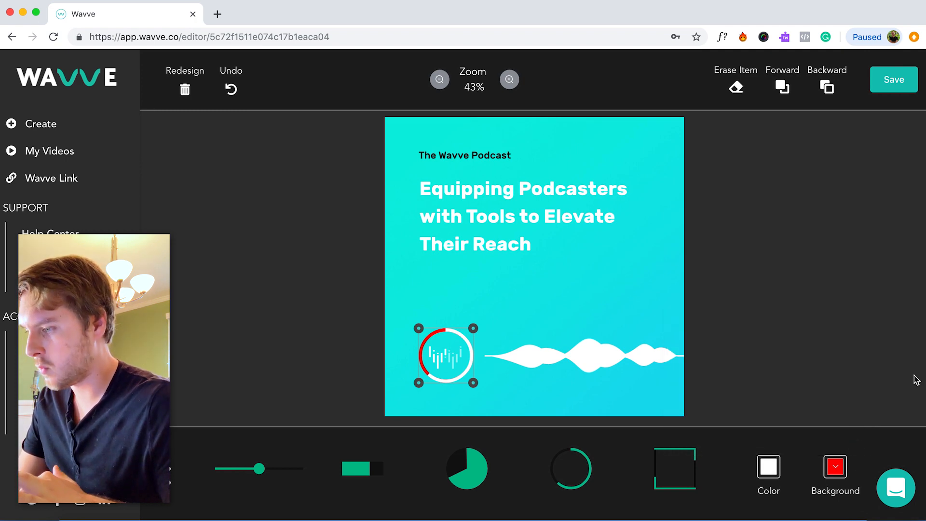
pyautogui.click(839, 470)
pyautogui.write('#71EBEA')
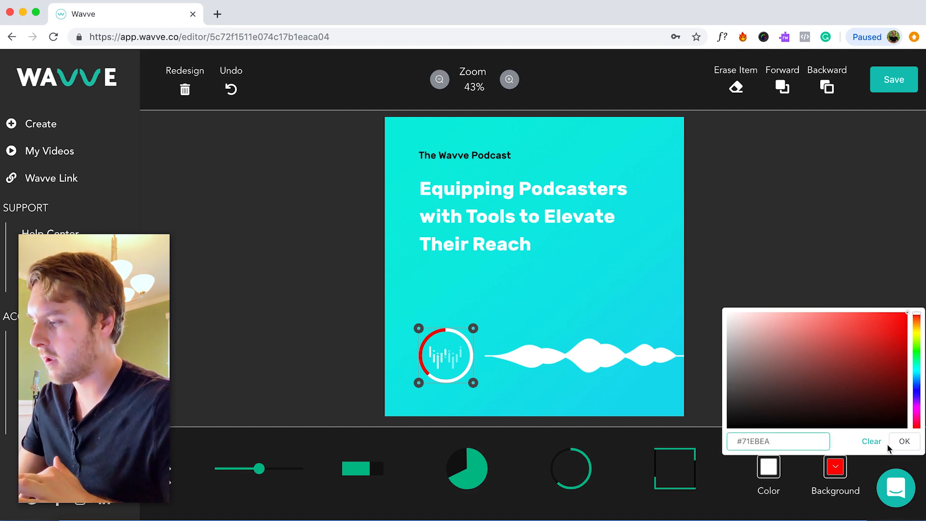
pyautogui.press('Return')
pyautogui.click(905, 442)
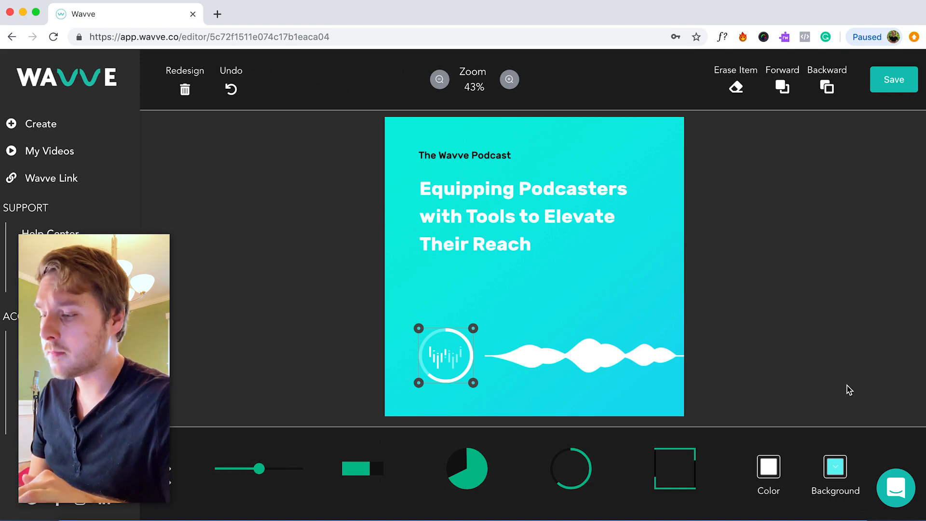
pyautogui.click(894, 80)
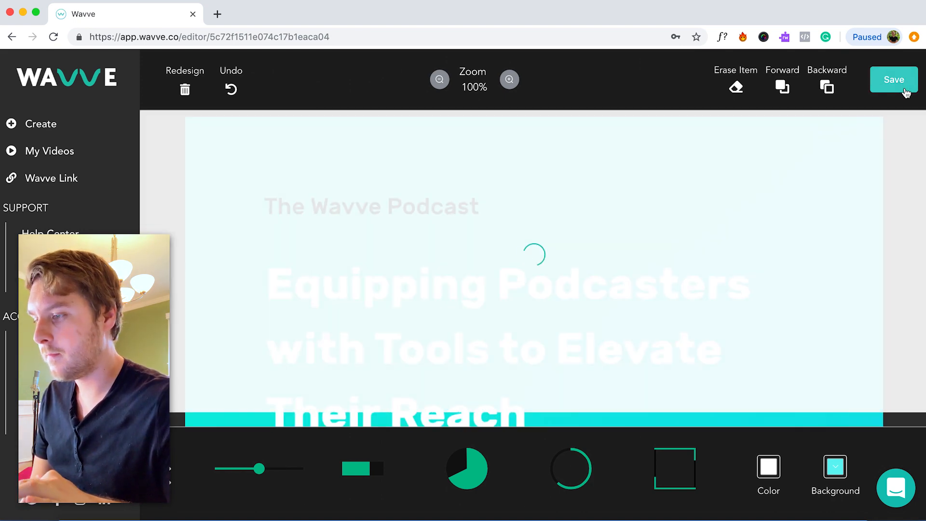
pyautogui.scroll(-3, 841, 342)
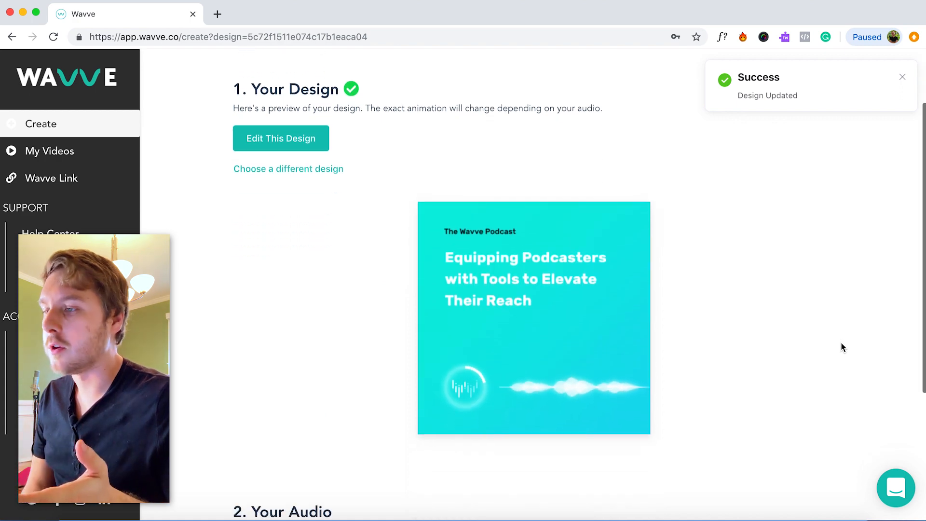
pyautogui.scroll(-5, 841, 342)
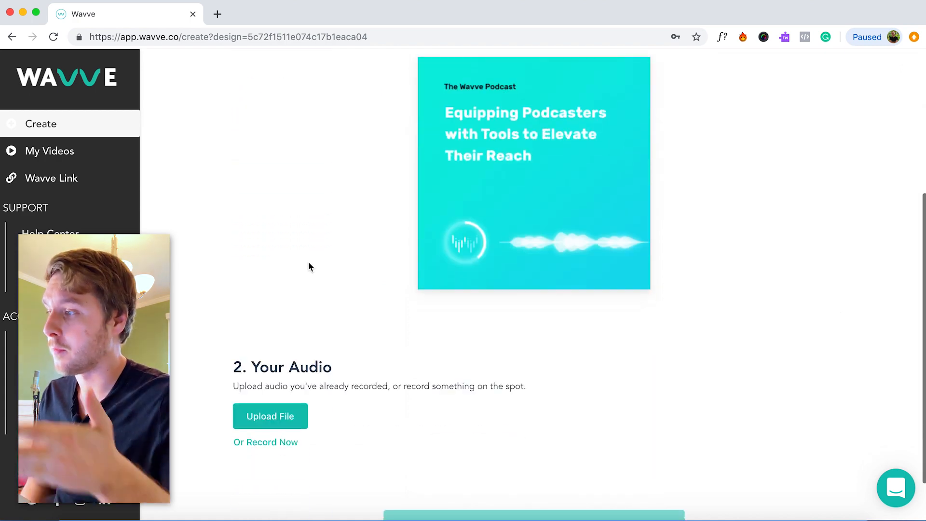
# Upload the How To Upload Audio mp3 and select about its first 37 seconds.
pyautogui.click(271, 358)
pyautogui.click(199, 132)
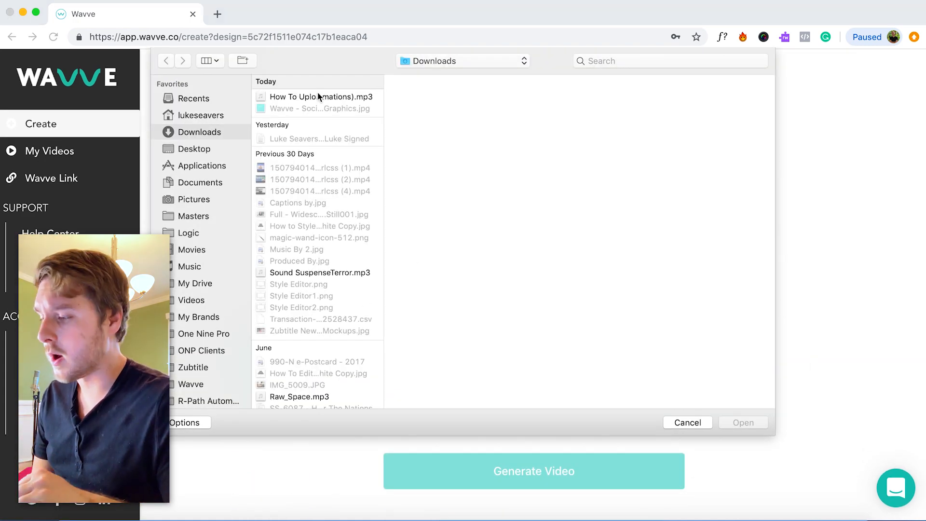
pyautogui.click(317, 96)
pyautogui.click(743, 423)
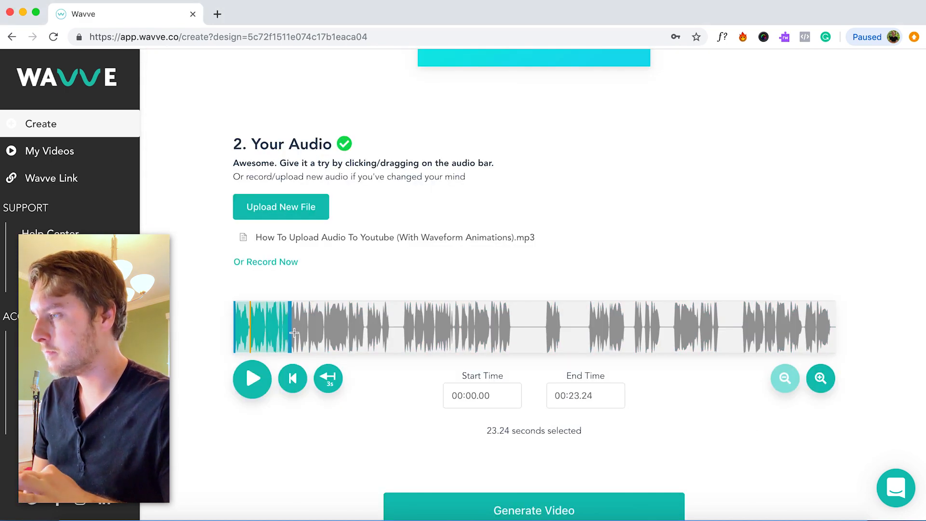
pyautogui.moveTo(238, 328); pyautogui.dragTo(323, 336)
pyautogui.click(253, 378)
pyautogui.scroll(-1, 670, 392)
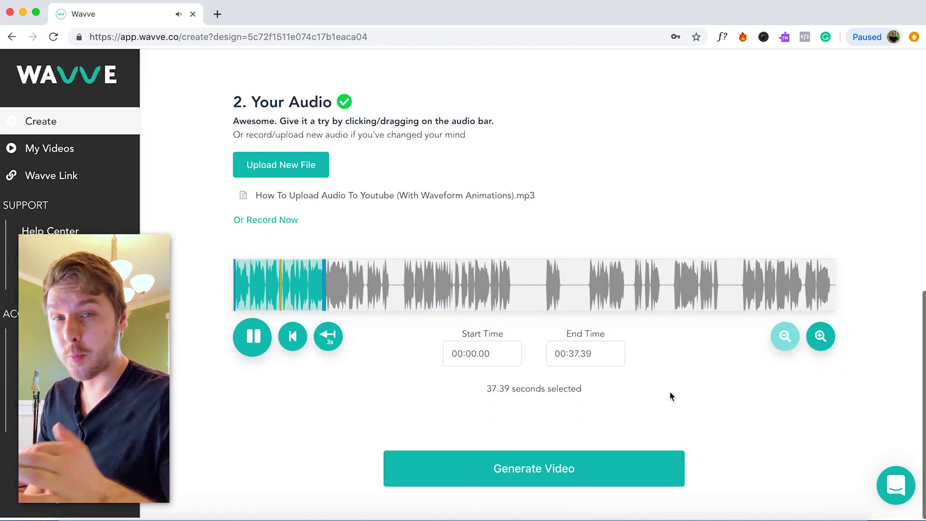
# Generate the video, open the newest one and play then pause its preview.
pyautogui.click(569, 471)
pyautogui.scroll(-2, 818, 393)
pyautogui.scroll(-2, 819, 393)
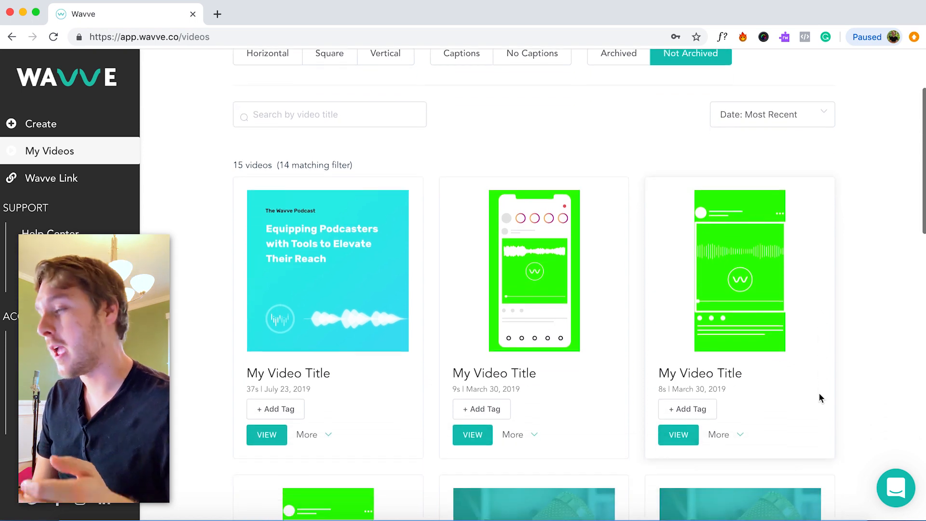
pyautogui.click(267, 435)
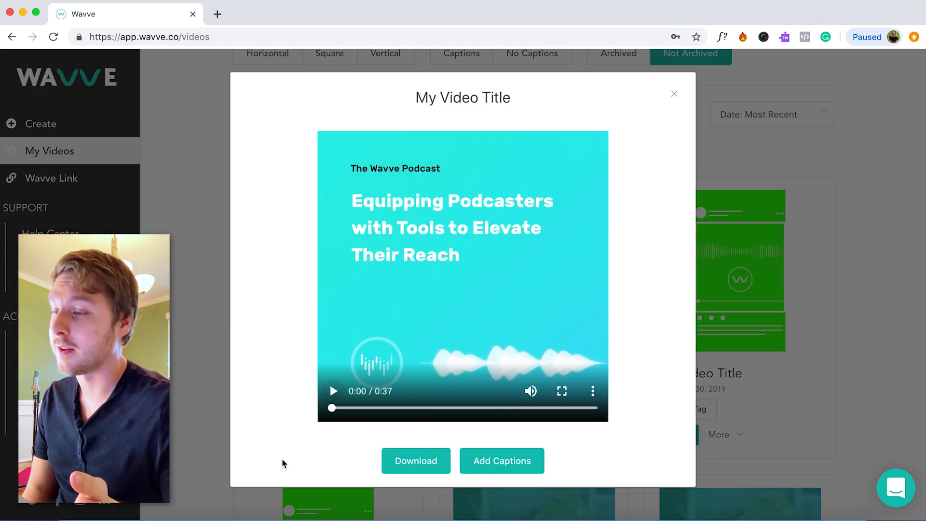
pyautogui.click(333, 391)
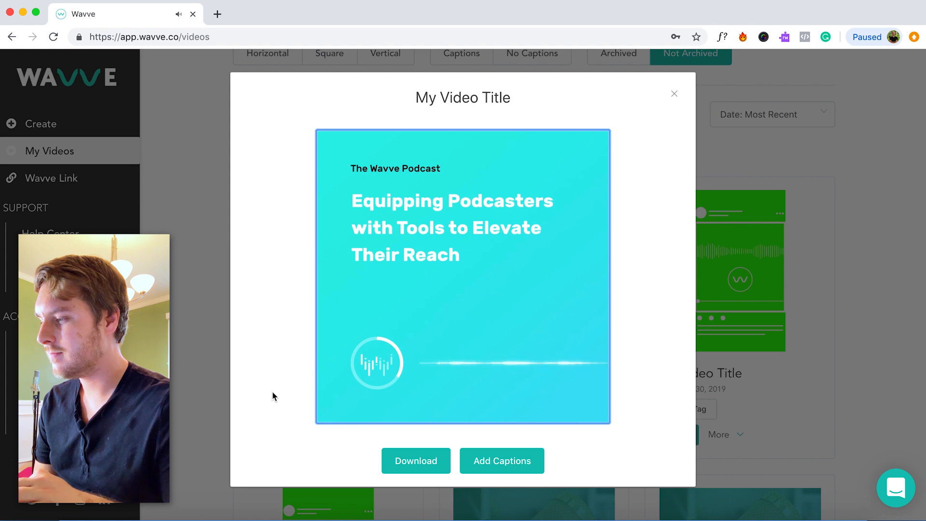
pyautogui.click(333, 392)
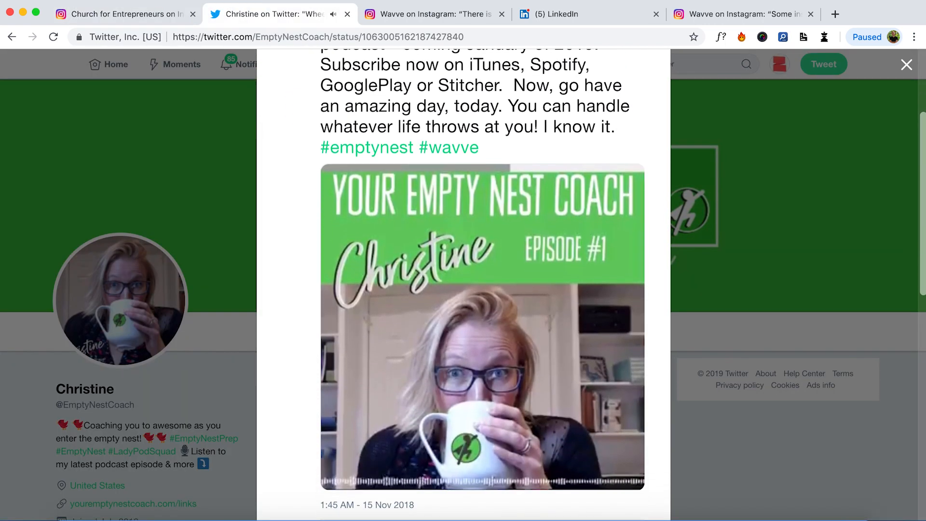
pyautogui.scroll(-5, 463, 289)
pyautogui.hotkey('ctrl', 'Tab')
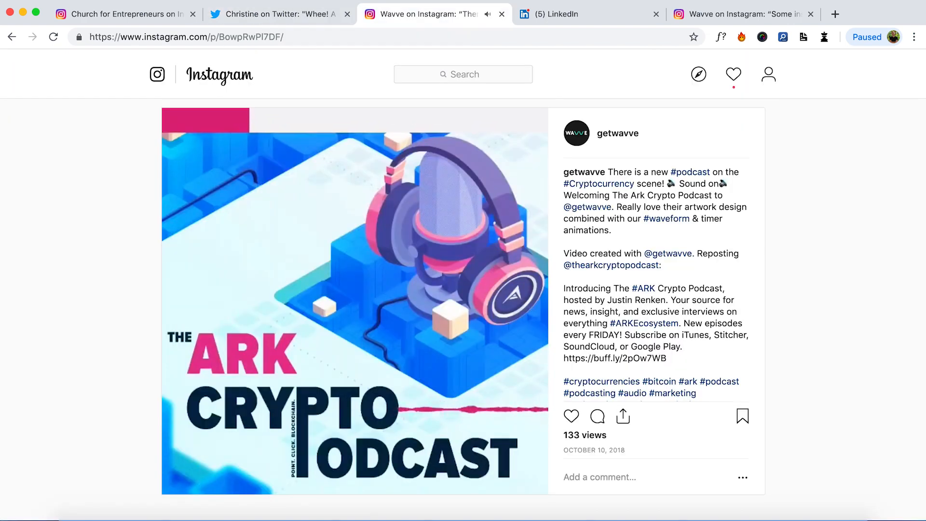
pyautogui.hotkey('ctrl', 'Tab')
pyautogui.scroll(-5, 463, 290)
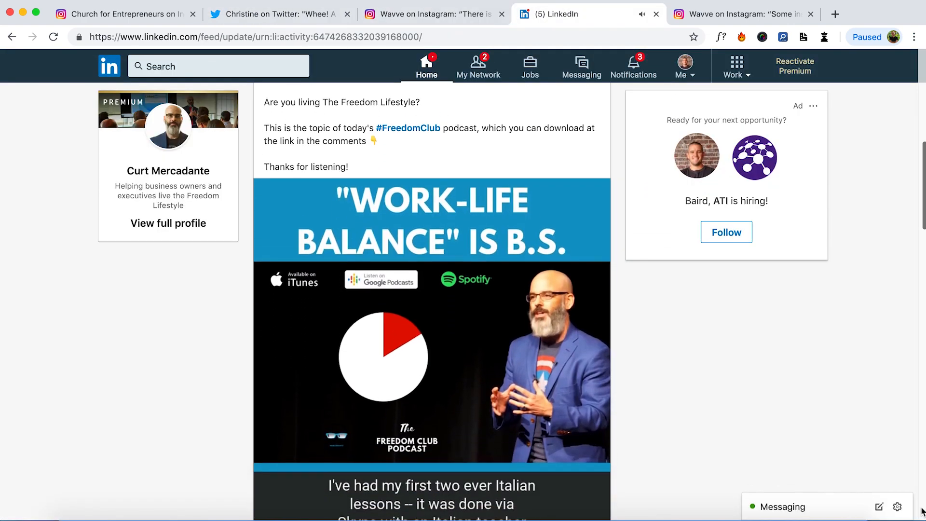
pyautogui.scroll(-5, 463, 290)
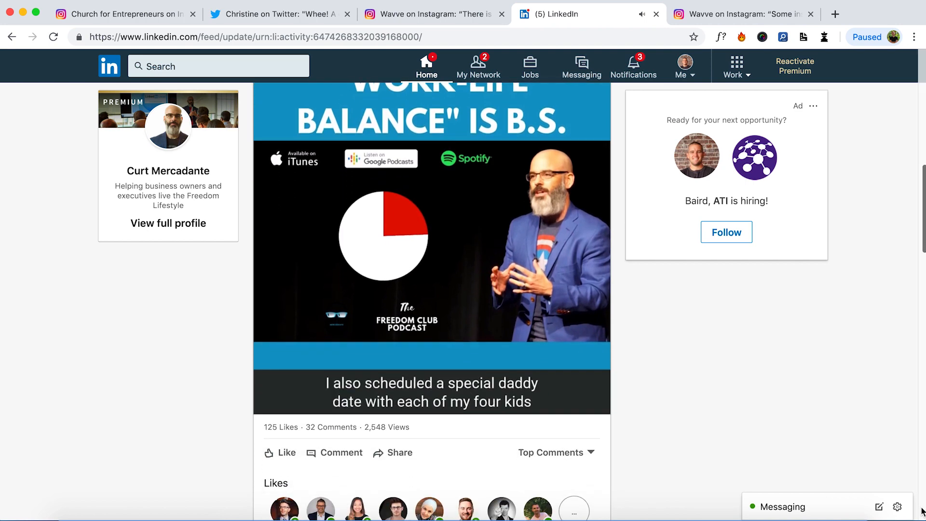
pyautogui.hotkey('ctrl', 'Tab')
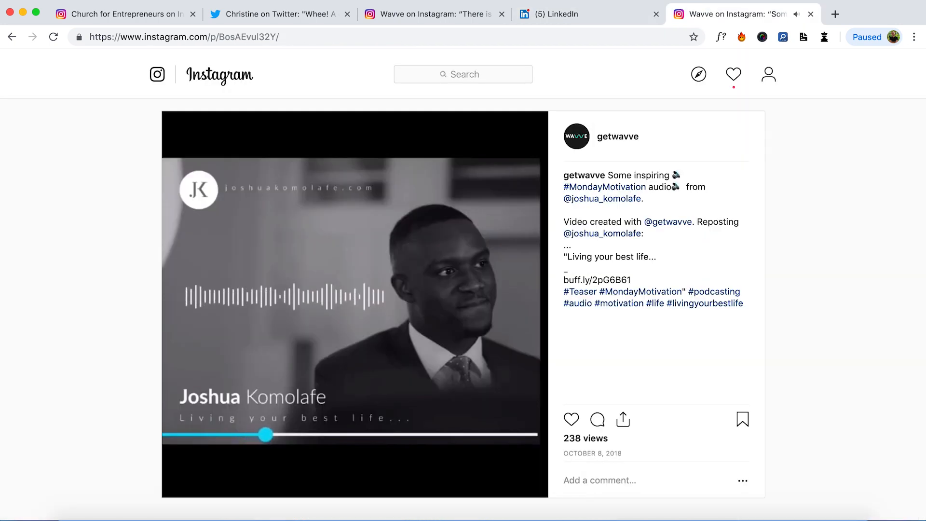